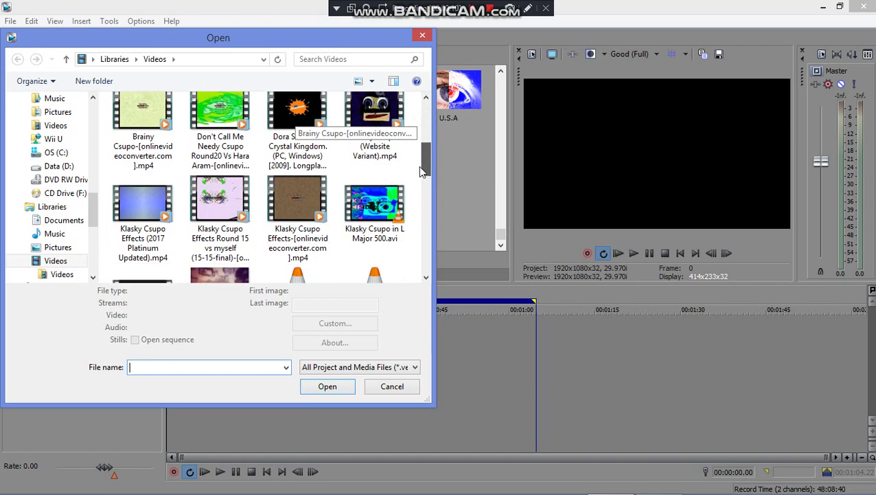
Import the source video into the timeline and apply the Gradient Map preset Red Ethereal Vocoder to its video event.
double_click(239, 253)
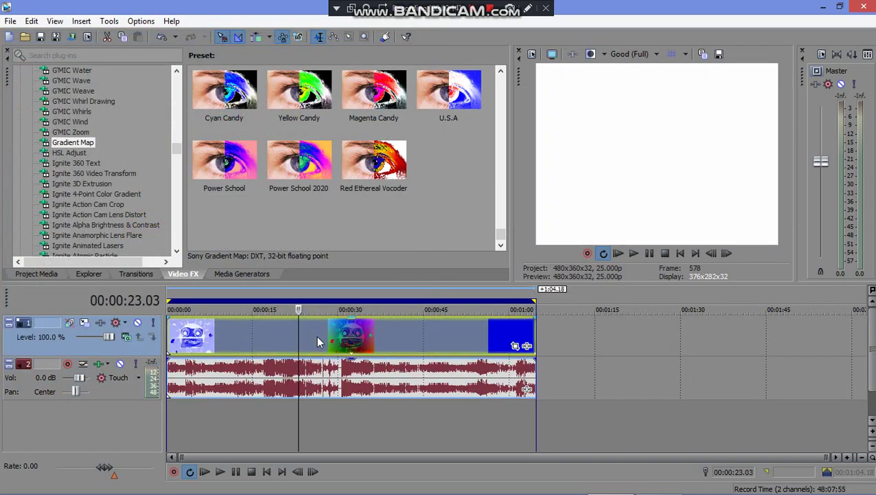
drag(373, 164, 355, 335)
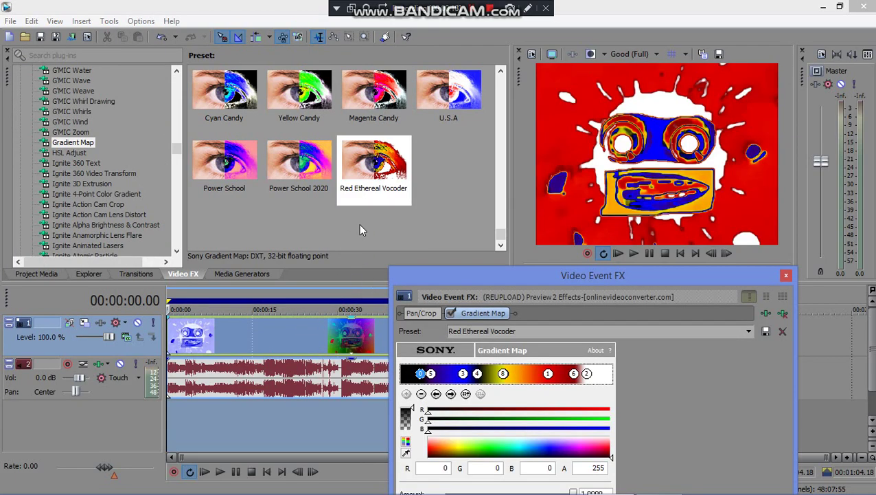
click(786, 274)
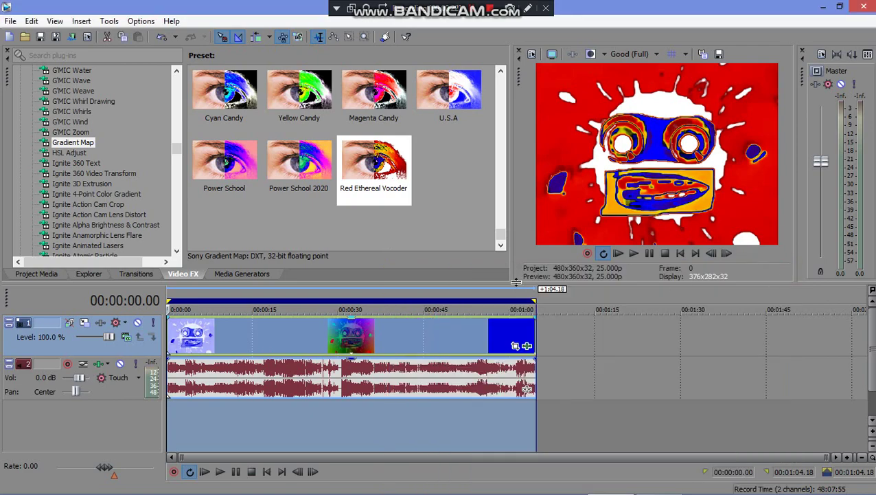
Add the IL Vocodex (demo) VST plug-in to the audio event as a non-real-time effect.
right_click(437, 378)
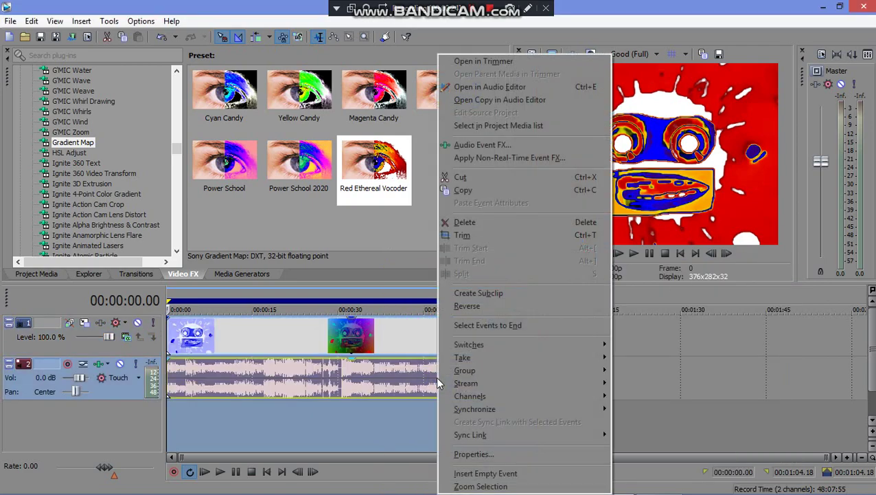
click(467, 158)
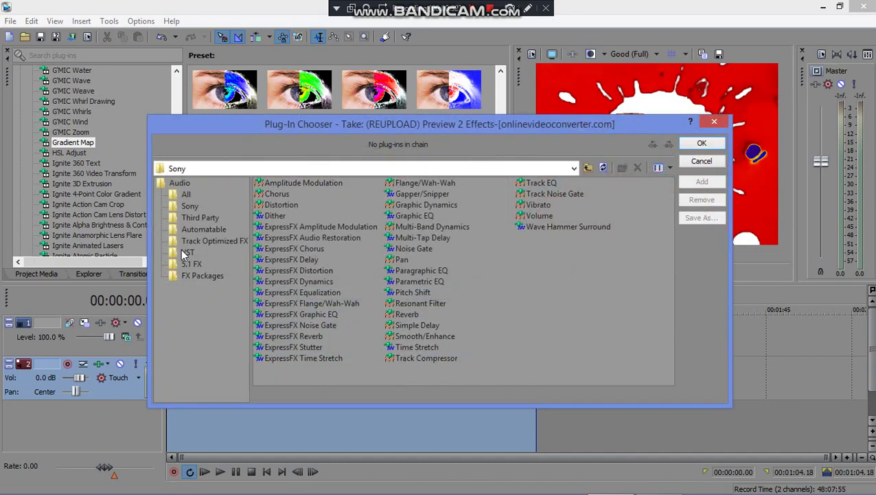
click(187, 253)
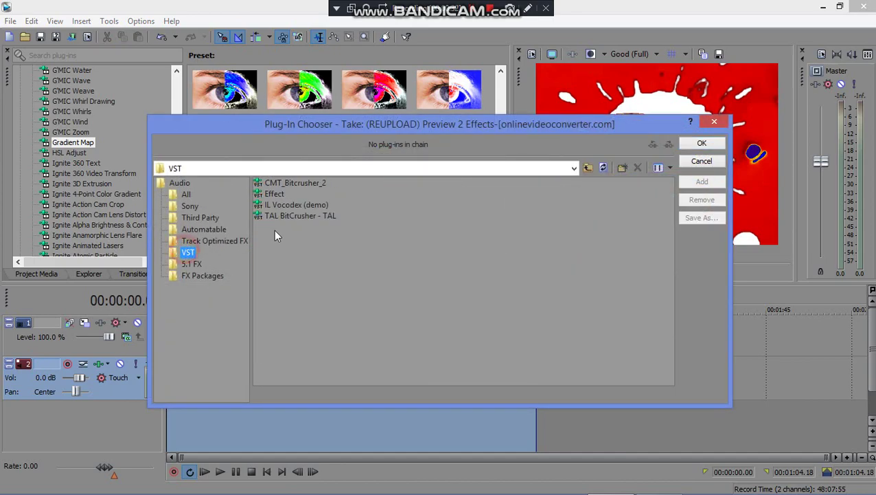
click(308, 204)
click(701, 182)
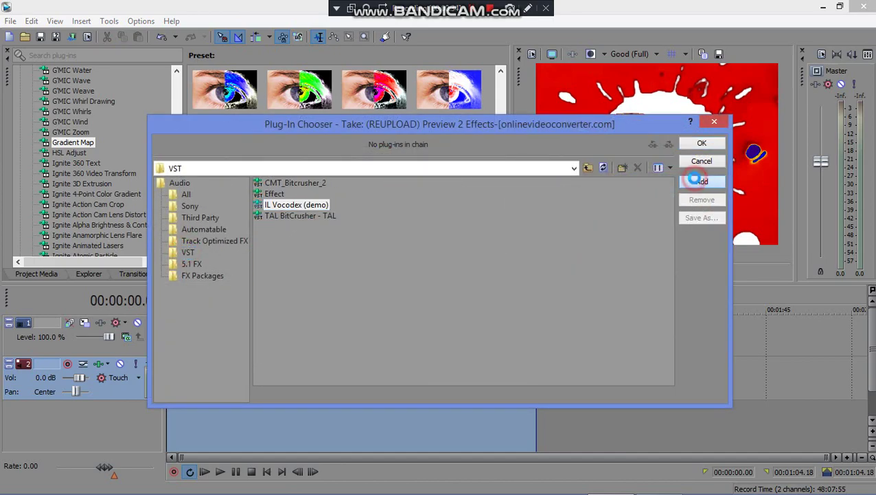
click(702, 144)
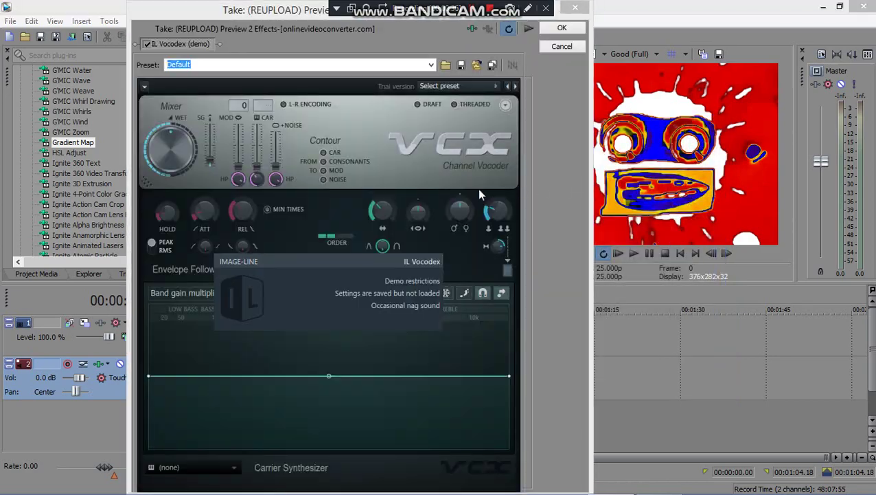
Load the Clearer preset in Vocodex, set the carrier tone to Saw, and lower the male/female shift toward male.
click(341, 283)
click(459, 88)
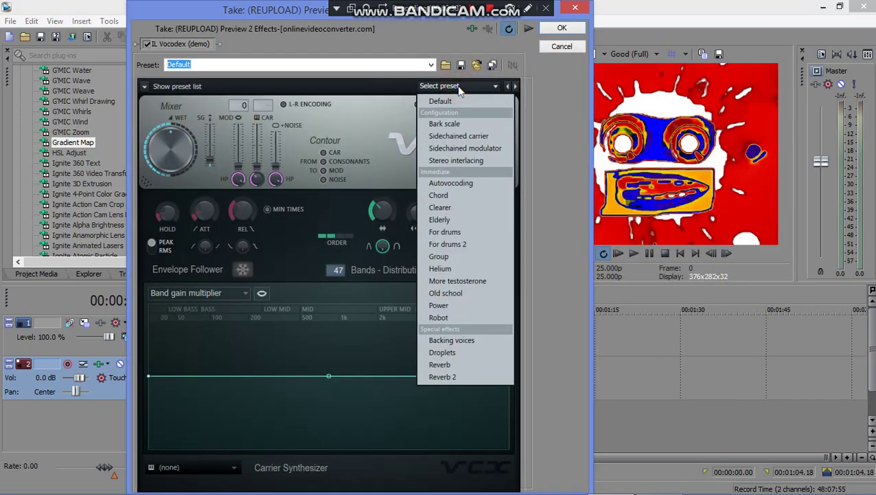
click(450, 208)
click(233, 471)
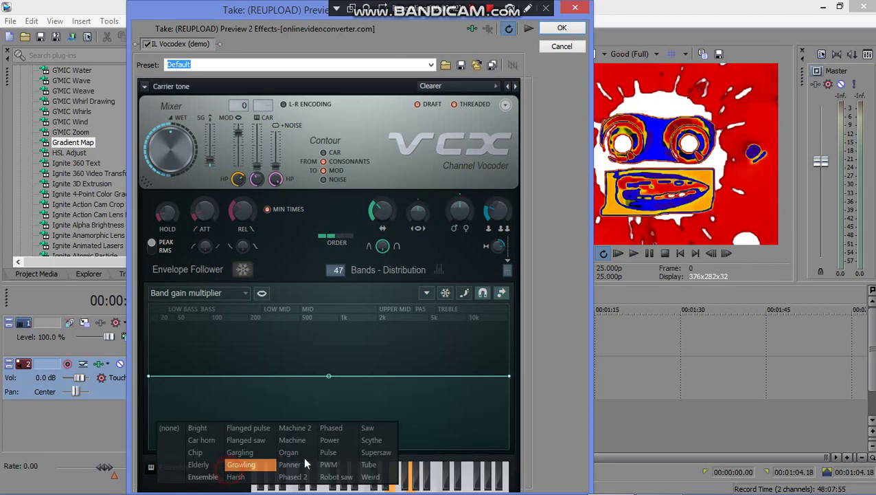
click(379, 428)
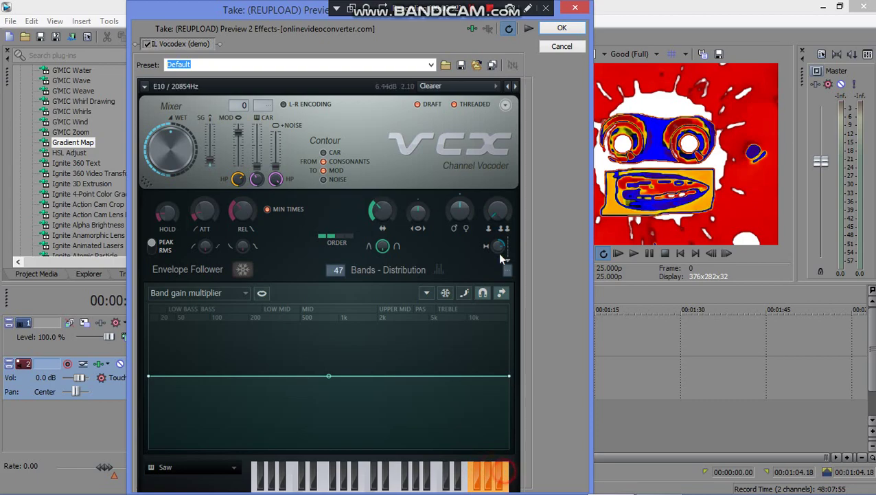
drag(460, 210, 459, 226)
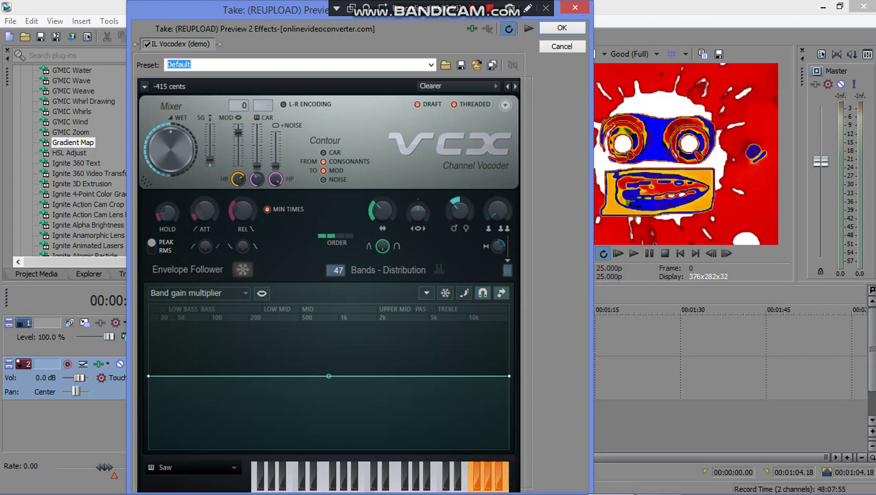
Preview the vocoded audio briefly and accept the Vocodex effect settings.
click(532, 30)
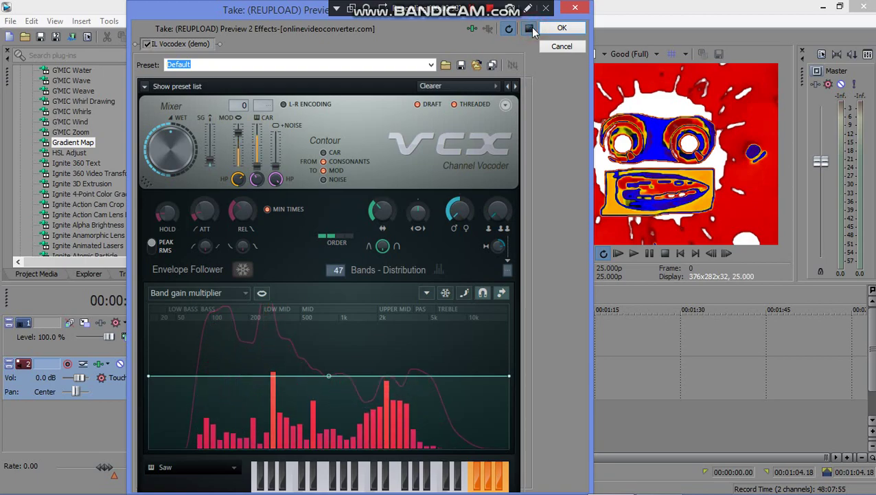
click(530, 29)
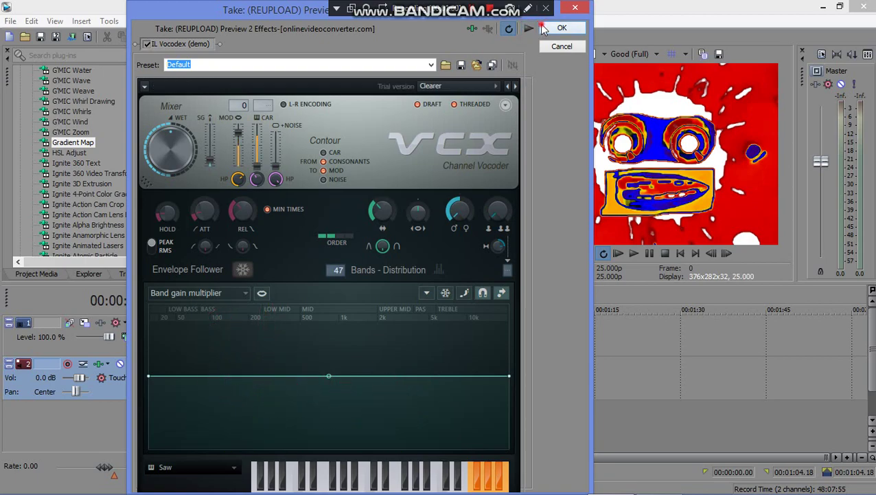
click(543, 28)
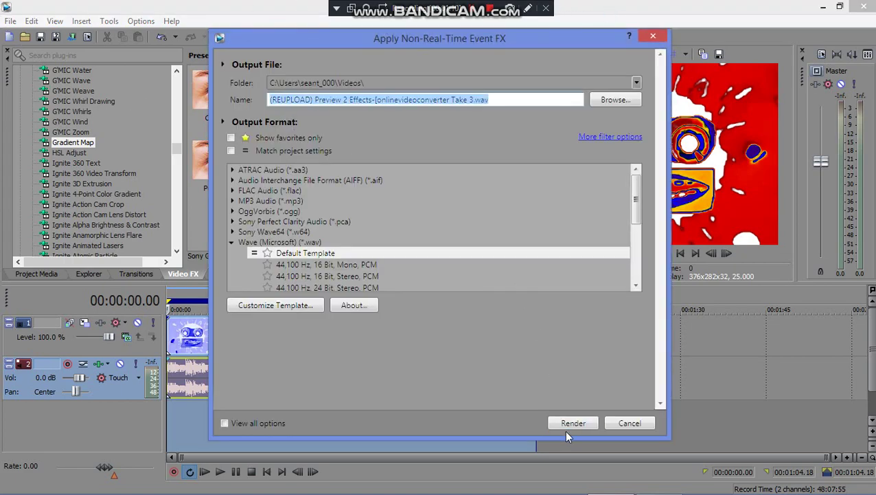
Render the processed audio with the Wave (Microsoft) Default Template and play back the project with the effects applied.
click(574, 422)
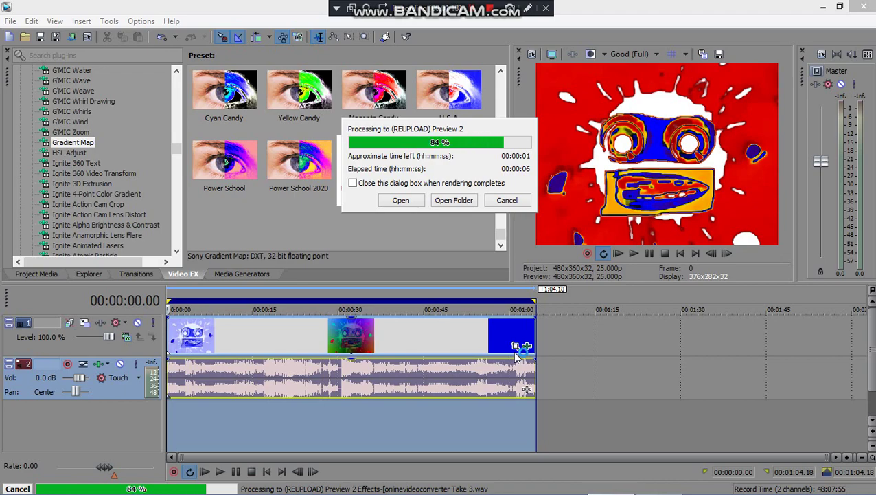
click(466, 329)
click(634, 253)
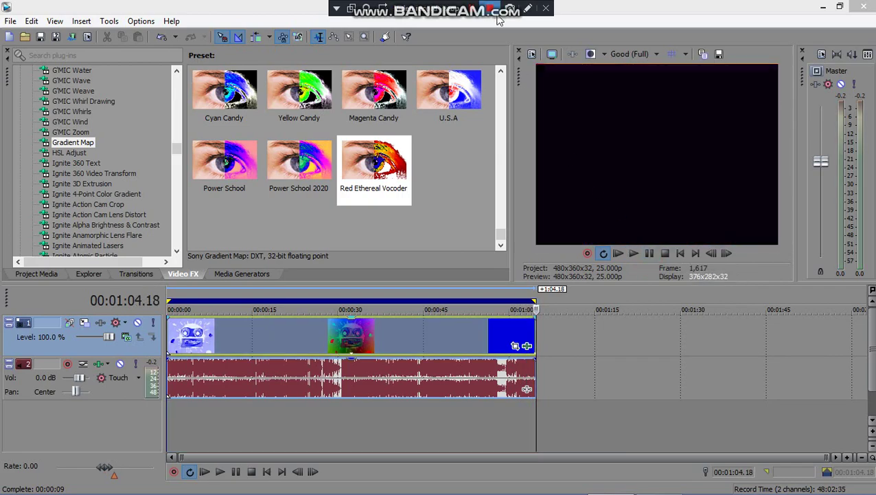
Set up a project render to the D:\ folder using the Video for Windows (*.avi) NTSC DV template.
click(59, 37)
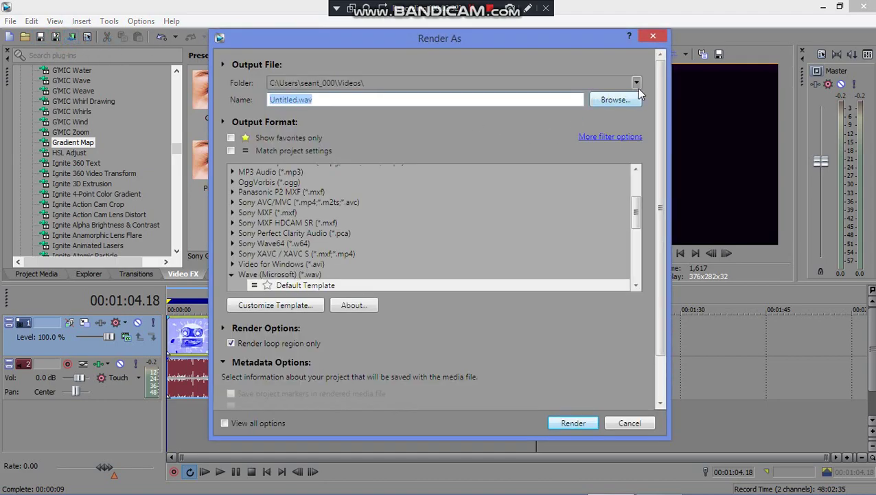
click(637, 83)
click(604, 115)
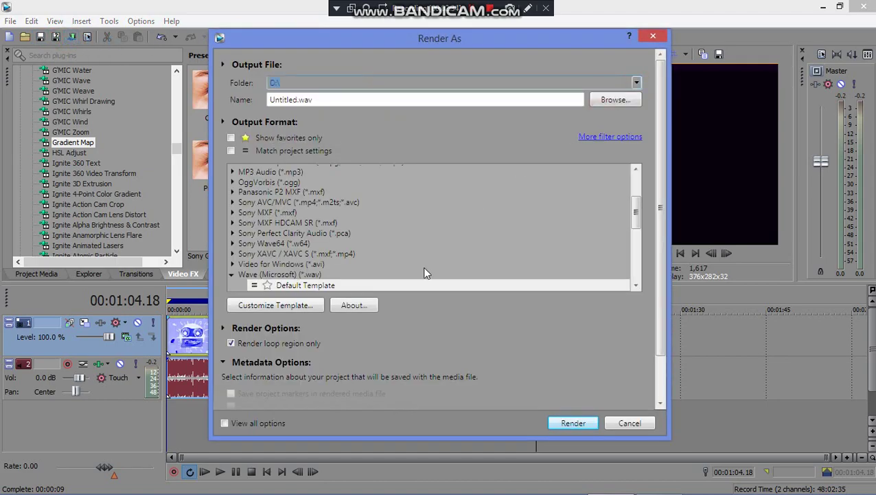
click(318, 288)
click(234, 275)
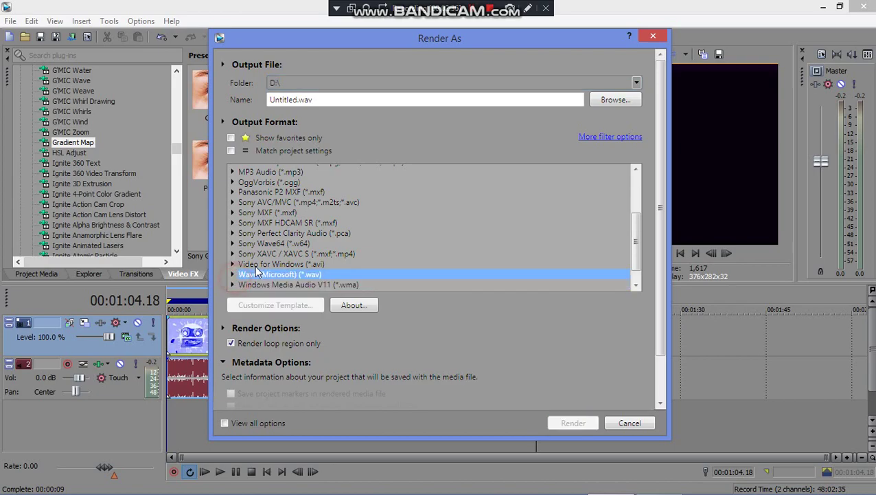
scroll(259, 272, down, 1)
click(233, 246)
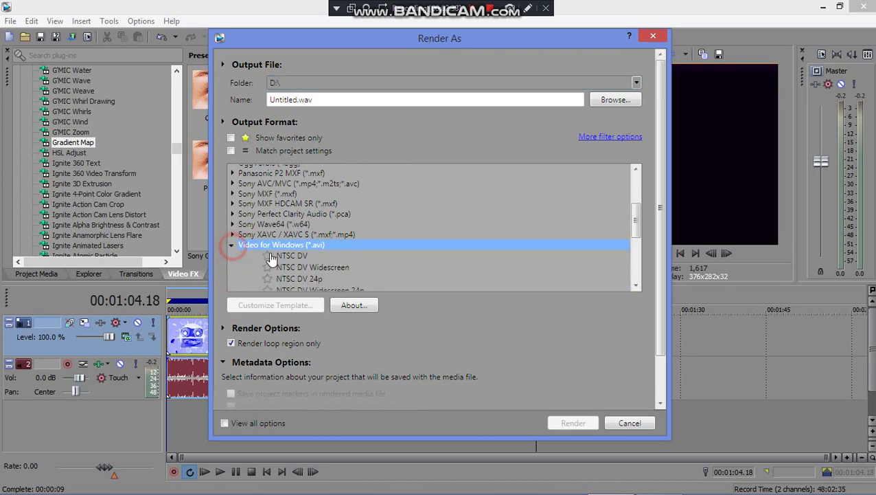
click(278, 256)
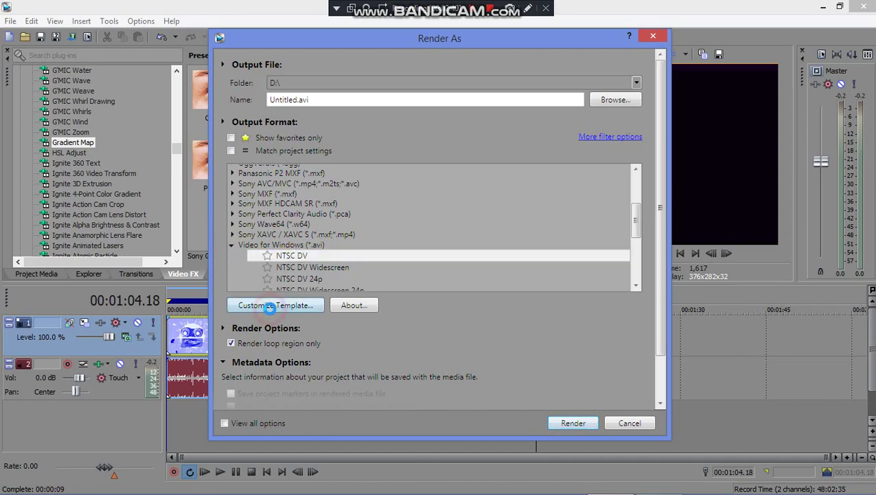
Open the NTSC DV template for customization and examine its video format and audio format options.
click(278, 303)
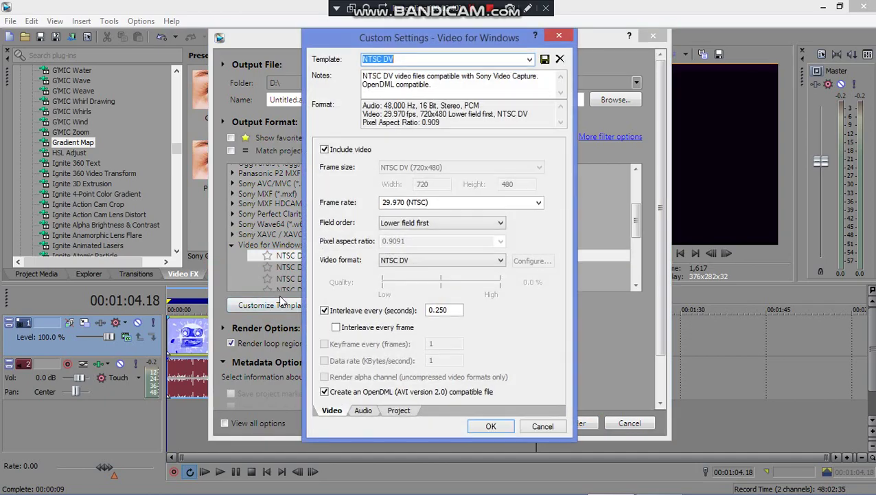
click(364, 410)
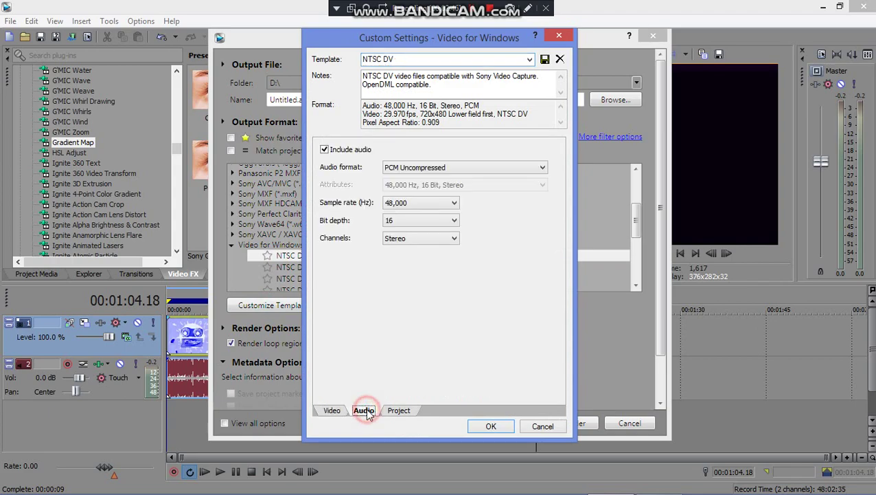
click(331, 410)
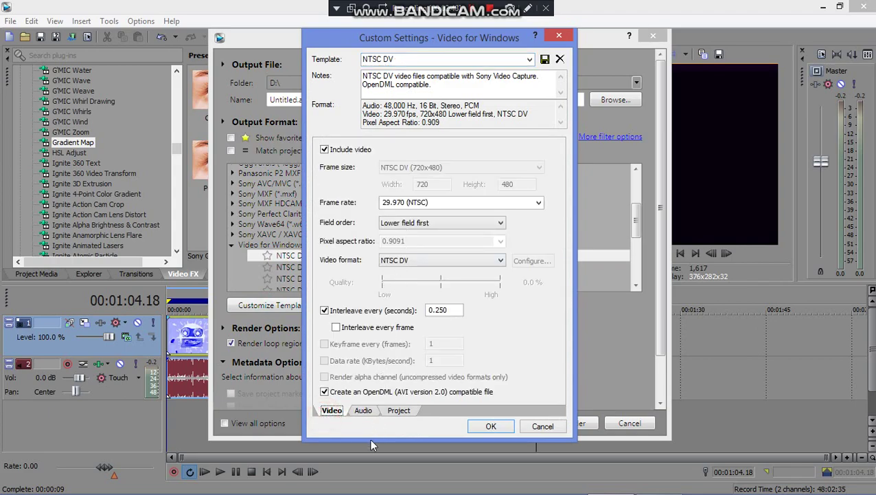
click(389, 262)
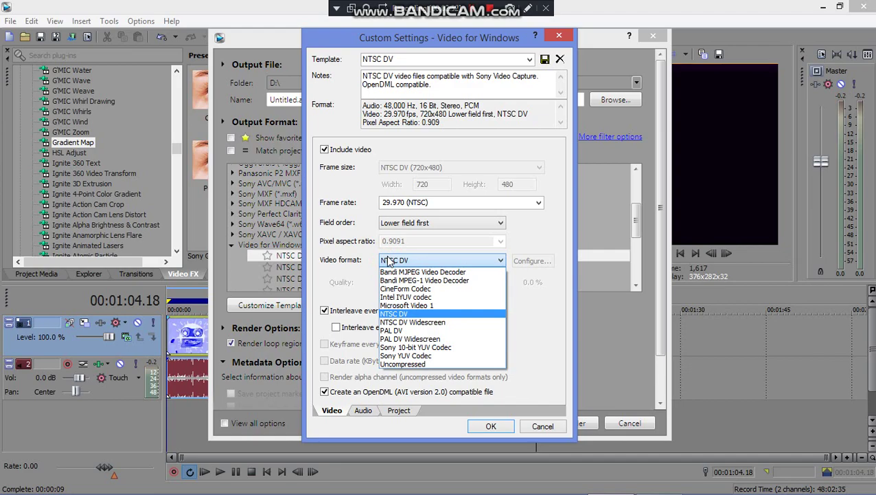
click(411, 265)
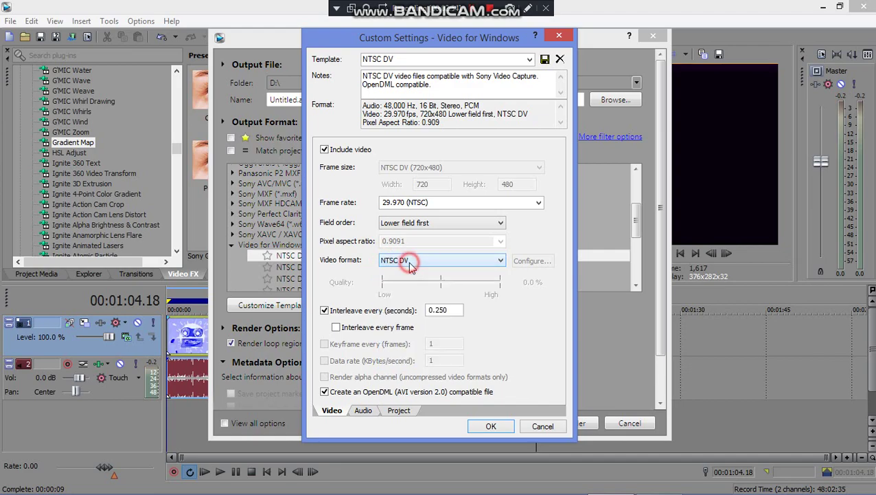
click(365, 411)
click(407, 168)
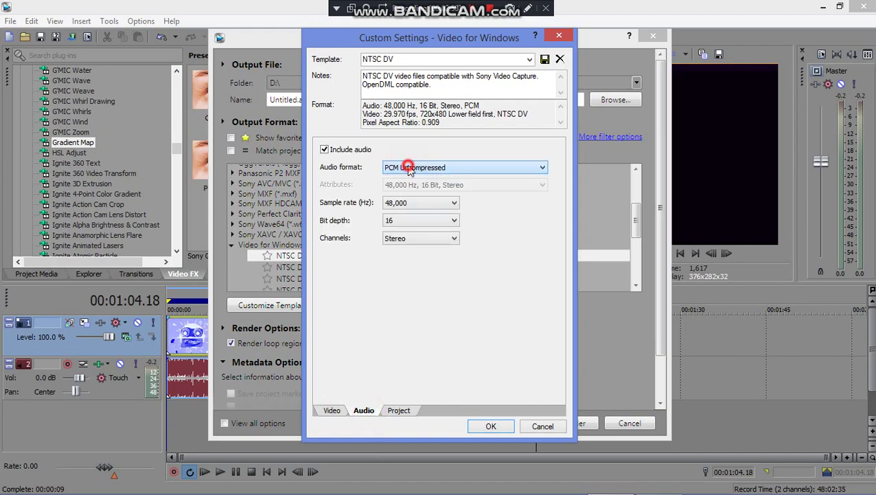
Set the template's video rendering quality to Best, keep the default color space, and use the customized NTSC DV template.
click(401, 414)
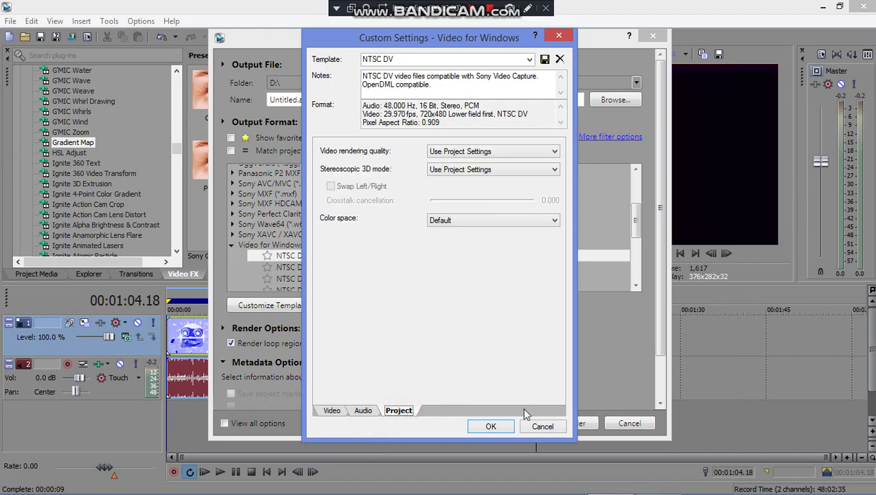
click(502, 152)
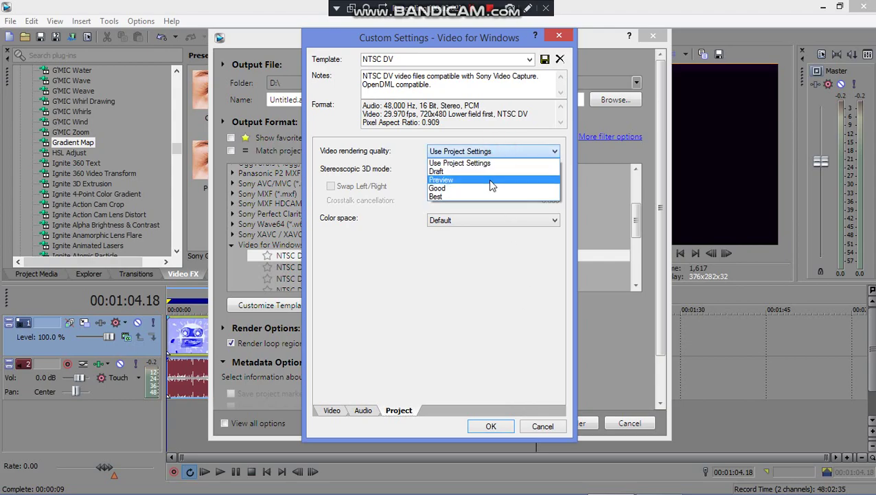
click(491, 180)
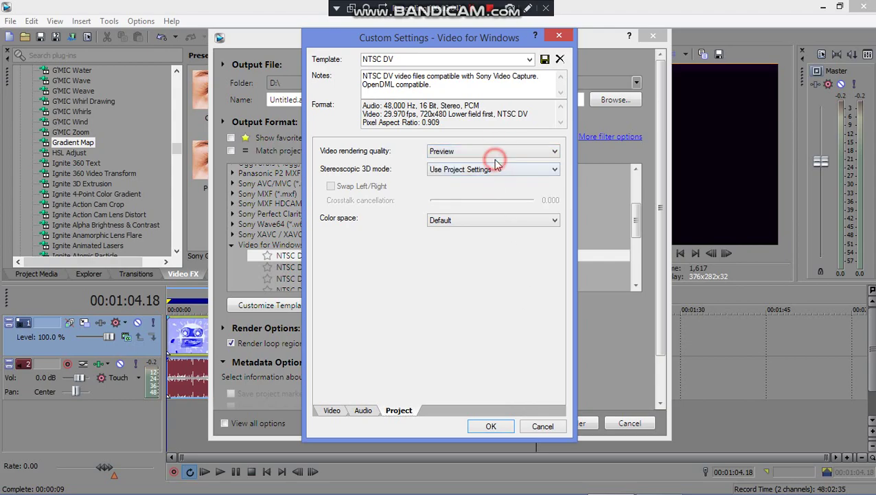
click(499, 153)
click(476, 198)
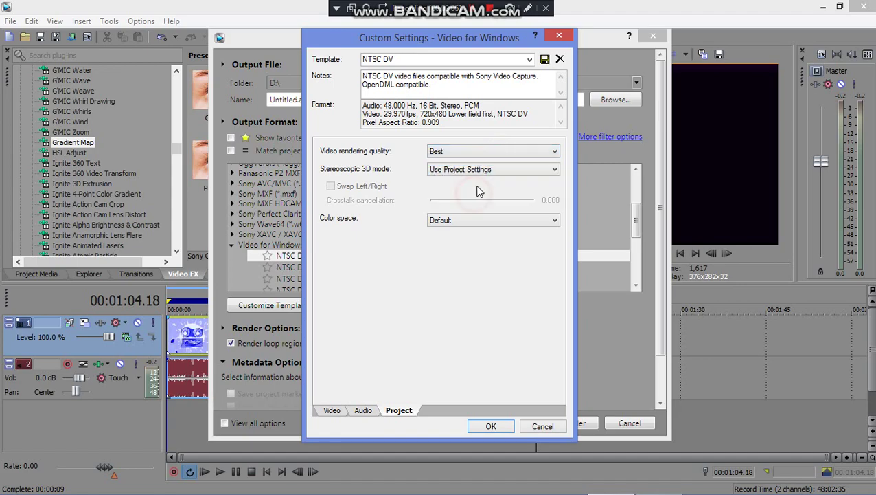
click(485, 169)
click(484, 169)
click(474, 222)
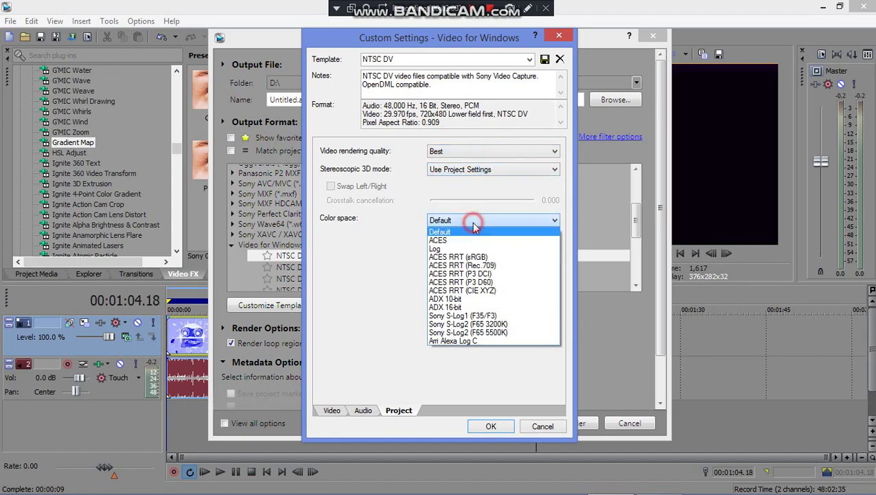
click(472, 221)
click(491, 426)
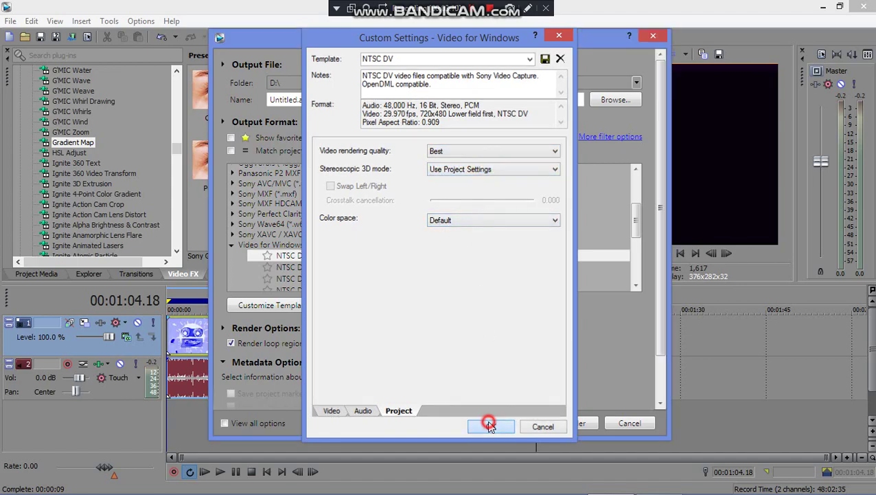
click(393, 257)
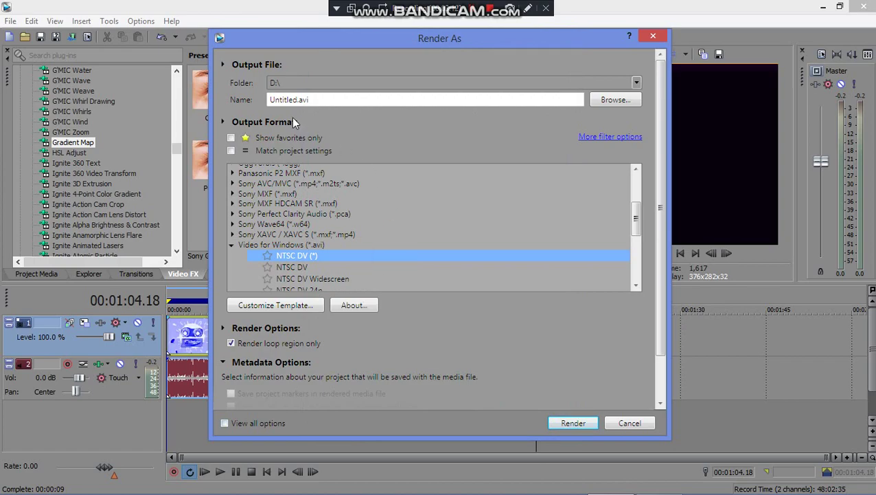
Name the output file "Preview 2 Effects Enhanced with Red Ethereal Vocoder.avi", render it, and dismiss the render progress dialog.
double_click(297, 99)
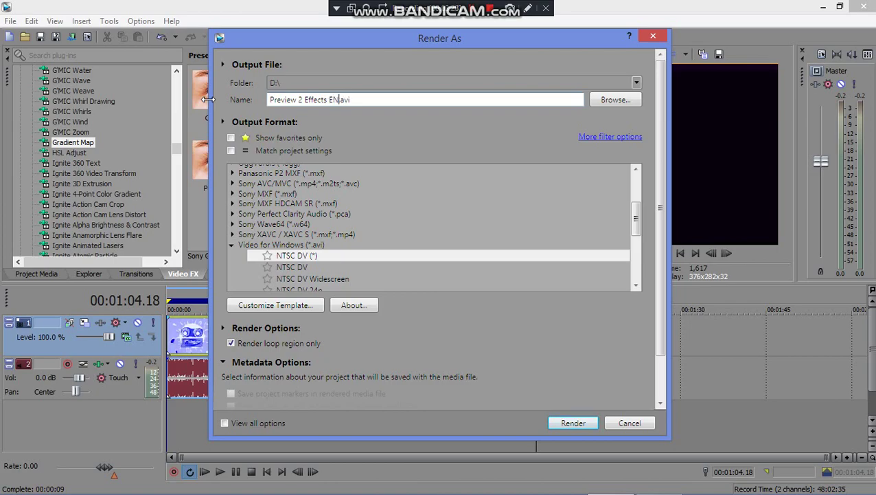
text(nced w)
text(ith )
text(Red )
text(Ethereal )
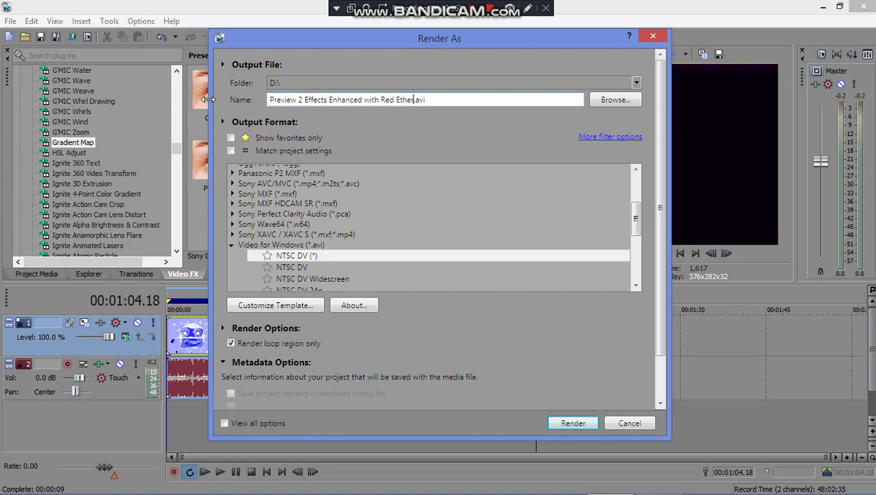
text(Vocoder)
click(573, 422)
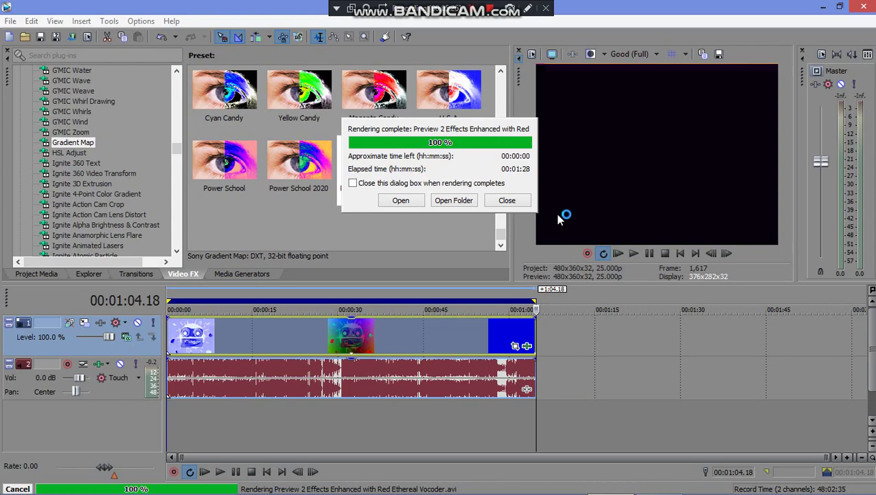
click(509, 199)
Exit the video editor and hide the Bandicam window.
click(864, 6)
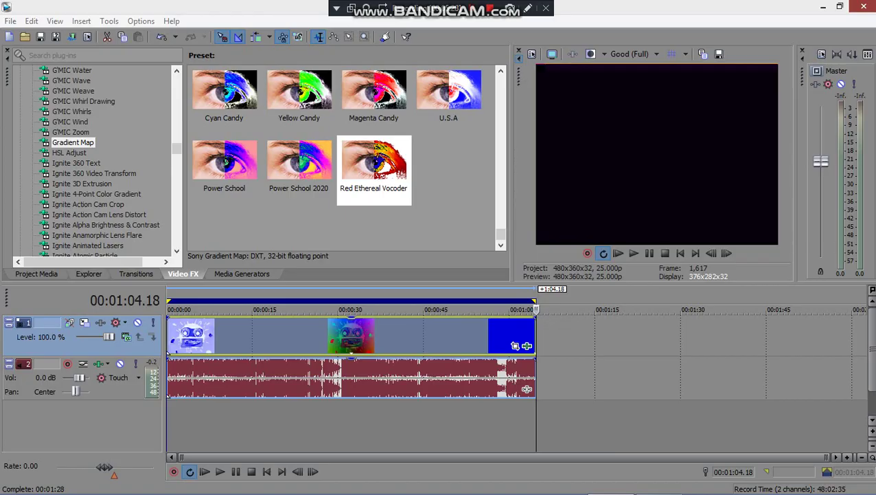
click(448, 219)
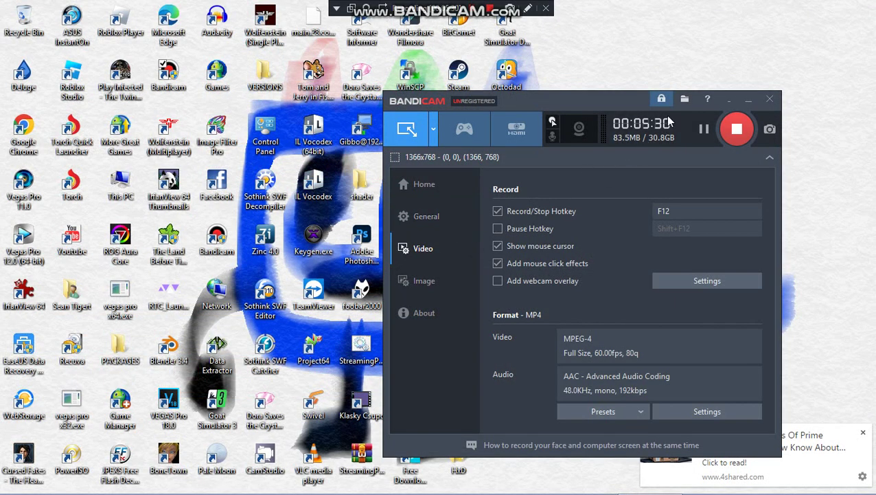
click(748, 100)
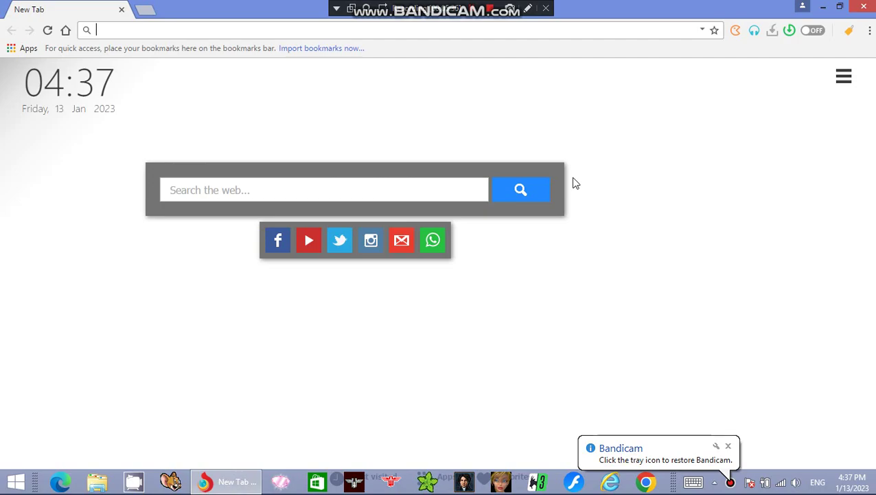
Go to YouTube from the Torch browser's new tab page and open the "Lucario Speed paint (HD)" video.
click(310, 251)
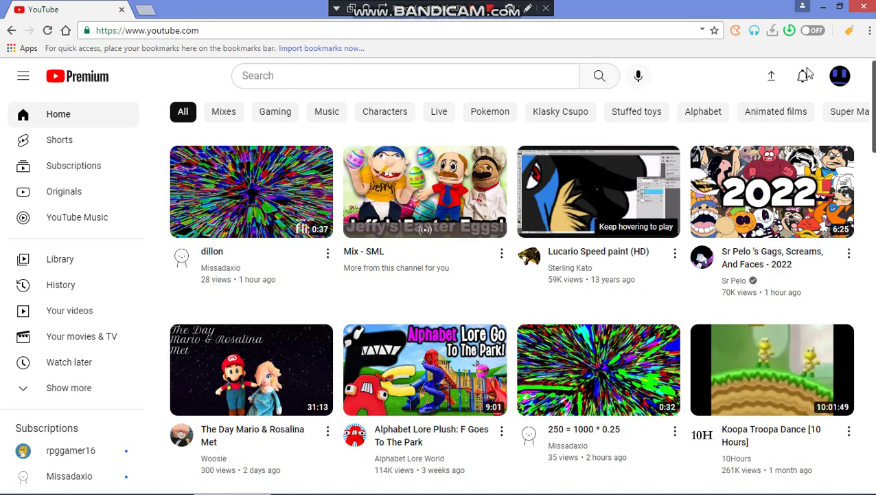
click(582, 208)
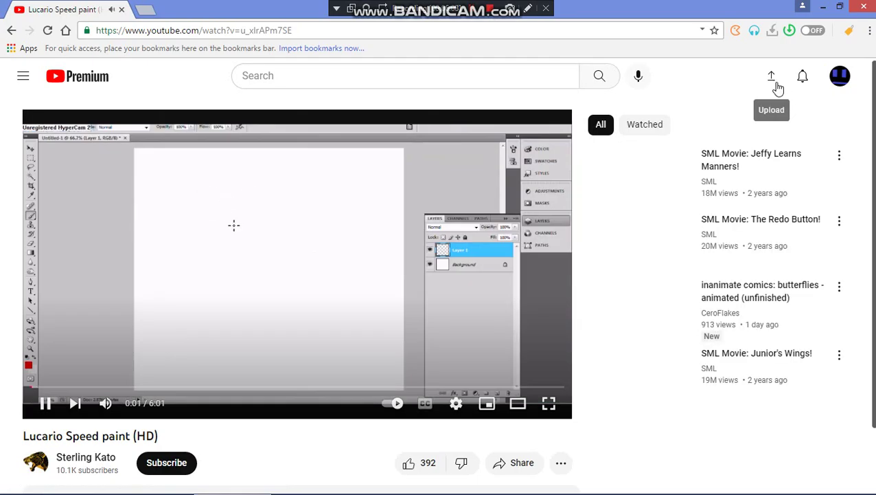
Start a video upload in YouTube Studio, skipping the browser recommendation page, and open the file selection.
click(775, 81)
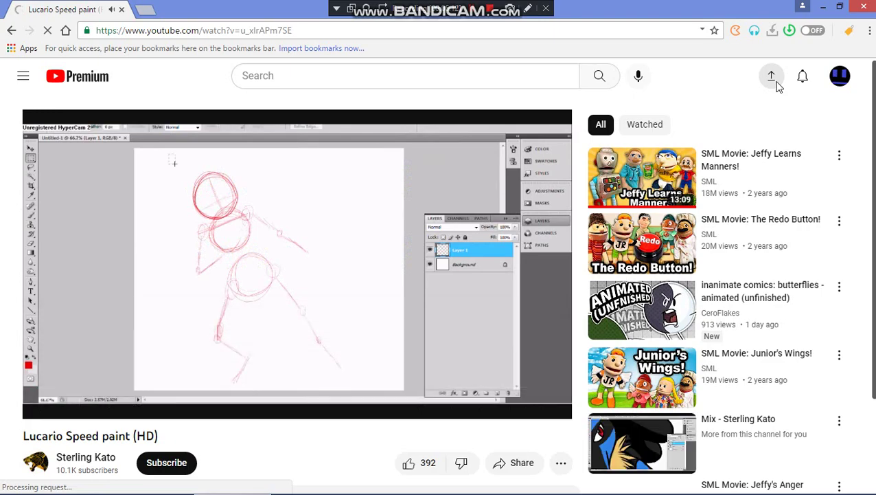
scroll(440, 302, down, 1)
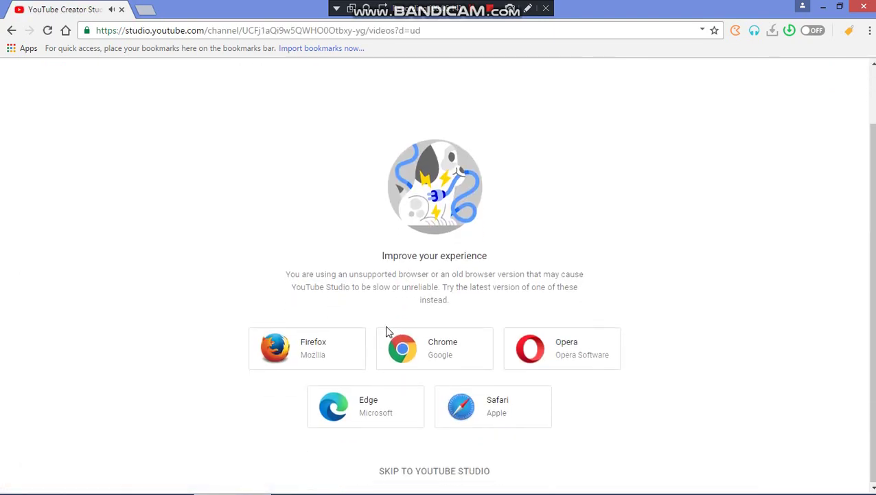
click(406, 476)
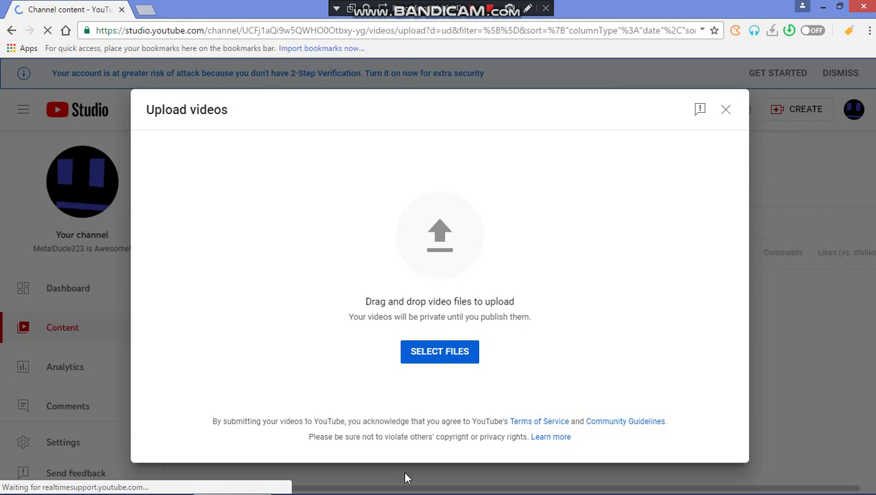
click(436, 357)
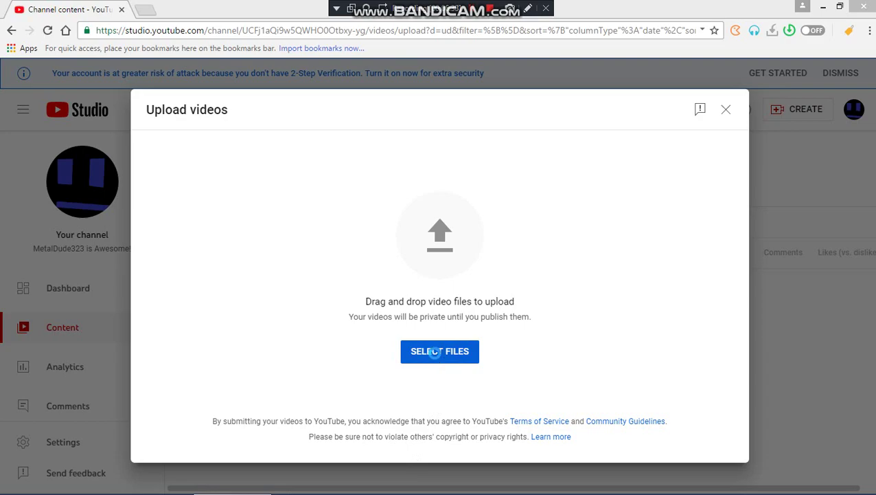